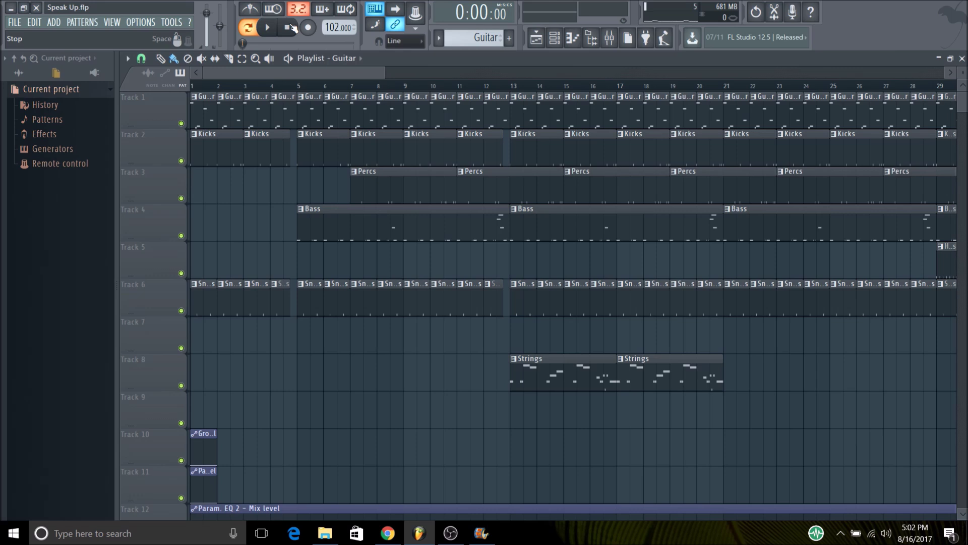
# Step: Open the reFX Nexus [64bit] channel of the Guitar pattern in the piano roll and play its melody
pyautogui.click(554, 37)
pyautogui.rightClick(288, 237)
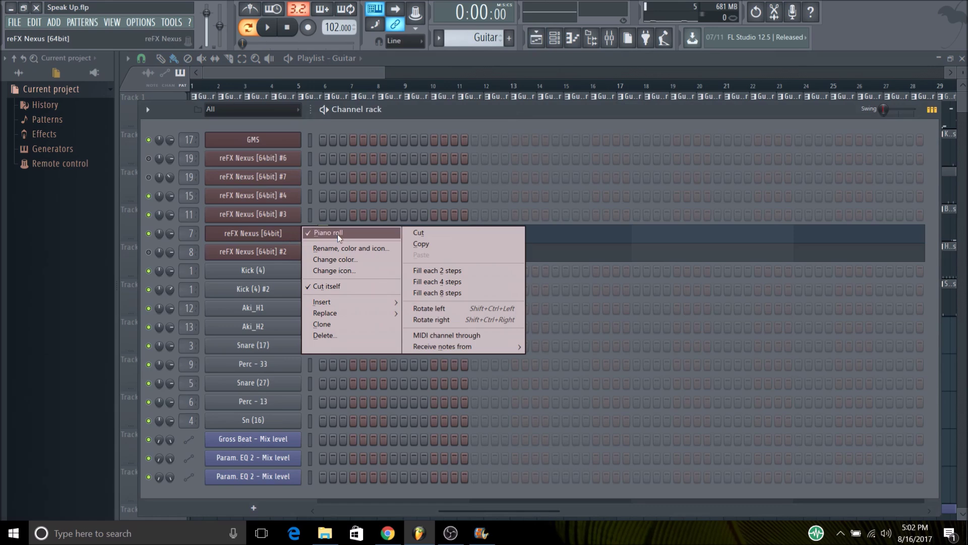
pyautogui.click(338, 234)
pyautogui.rightClick(282, 234)
pyautogui.click(320, 233)
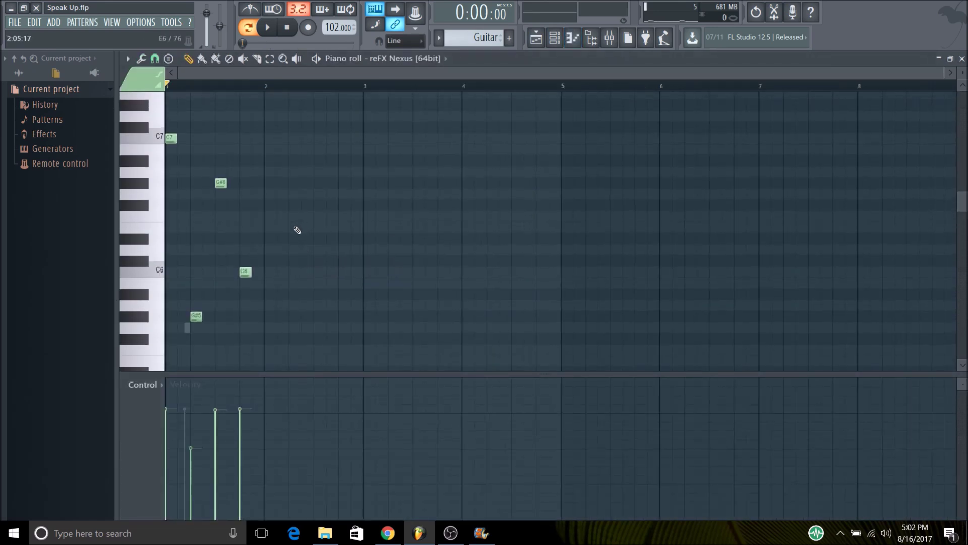
pyautogui.click(272, 32)
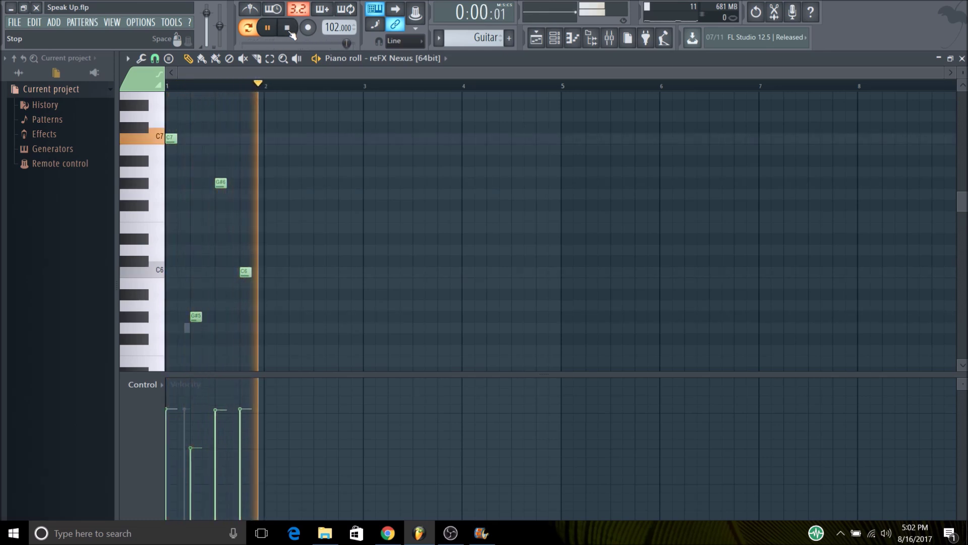
pyautogui.click(290, 31)
# Step: View the Gross Beat settings on the Guitar mixer track, enable the effect and play the pattern
pyautogui.click(608, 41)
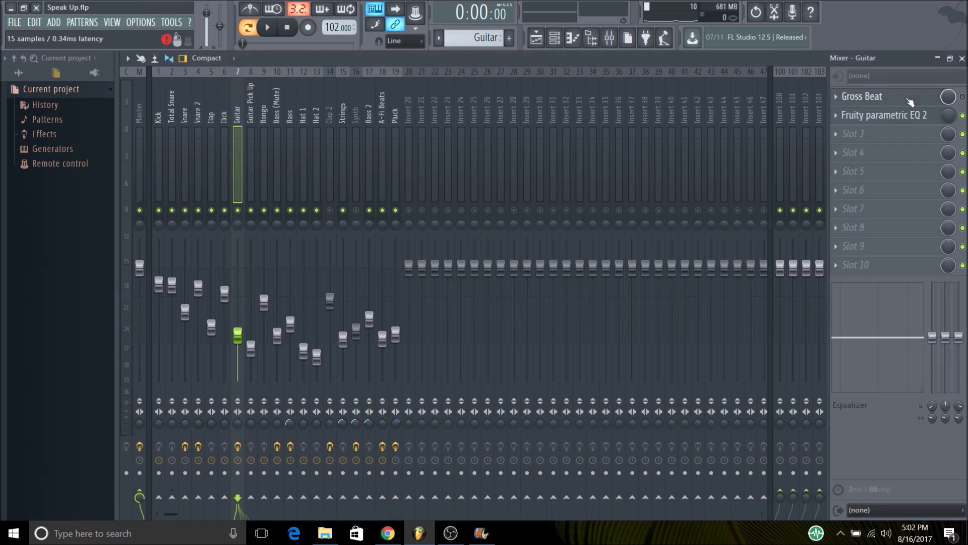
pyautogui.click(862, 97)
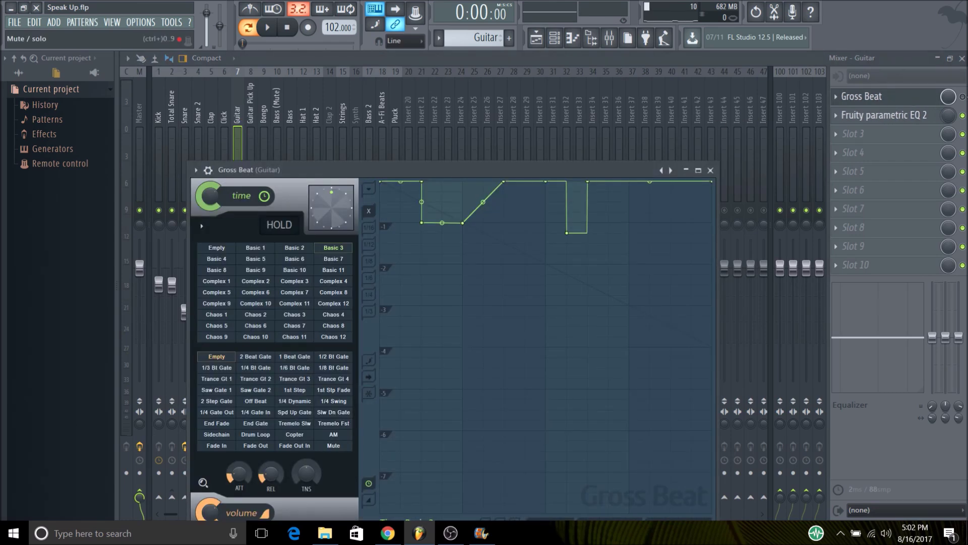
pyautogui.press('Escape')
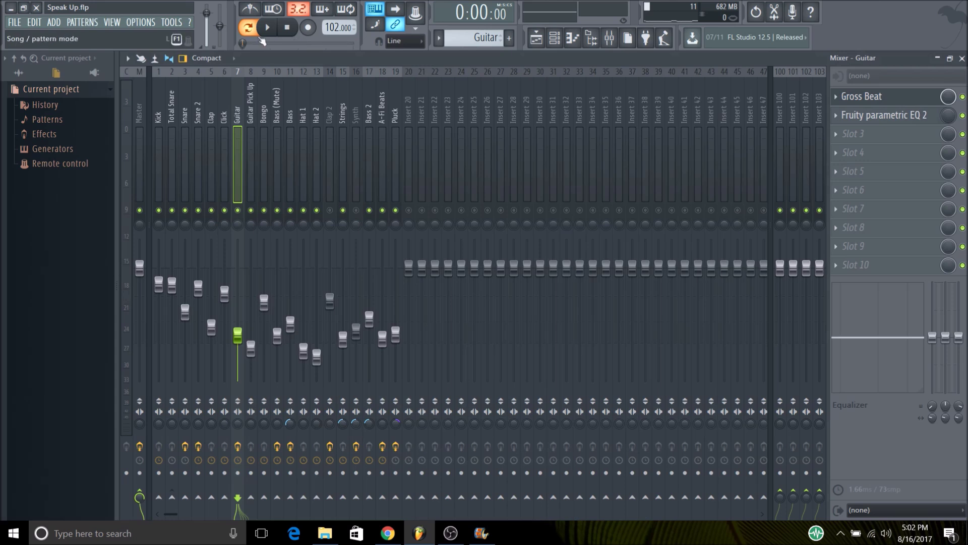
pyautogui.click(273, 31)
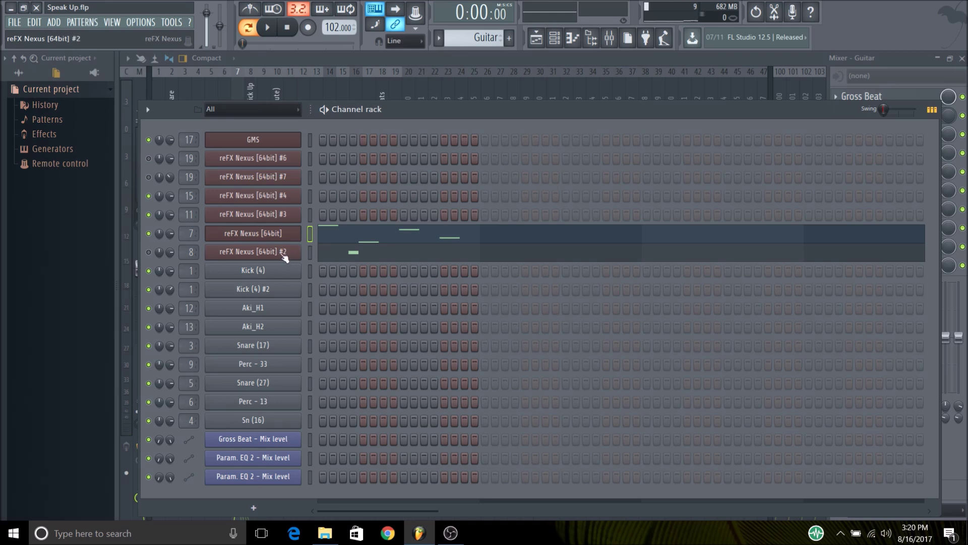
# Step: Unmute the reFX Nexus [64bit] #2 channel and play the pattern with that channel's piano roll open
pyautogui.click(149, 252)
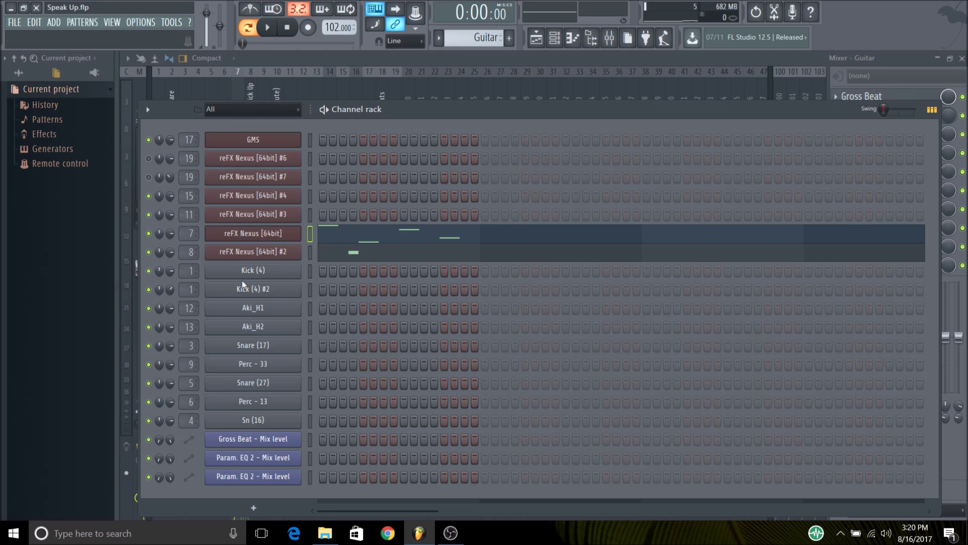
pyautogui.click(269, 28)
pyautogui.rightClick(264, 251)
pyautogui.click(323, 252)
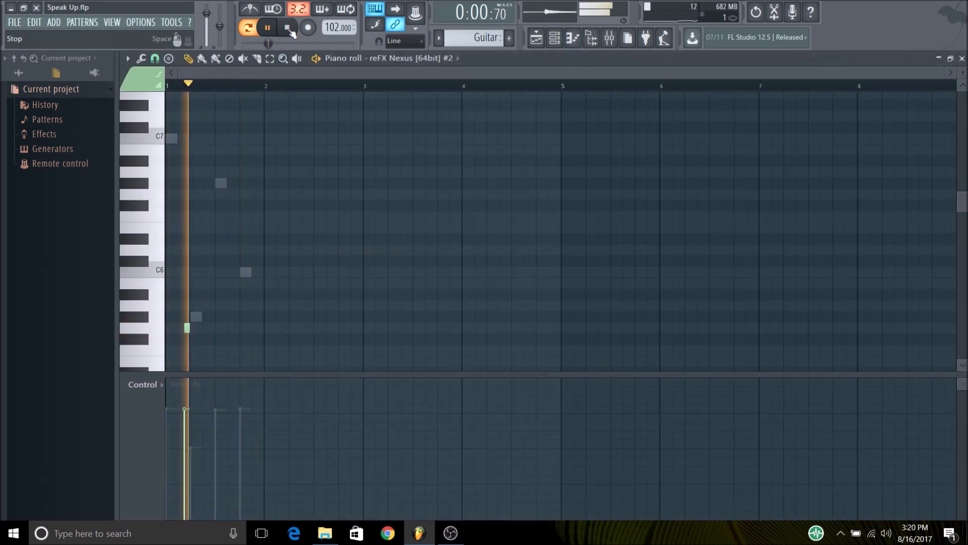
pyautogui.click(288, 29)
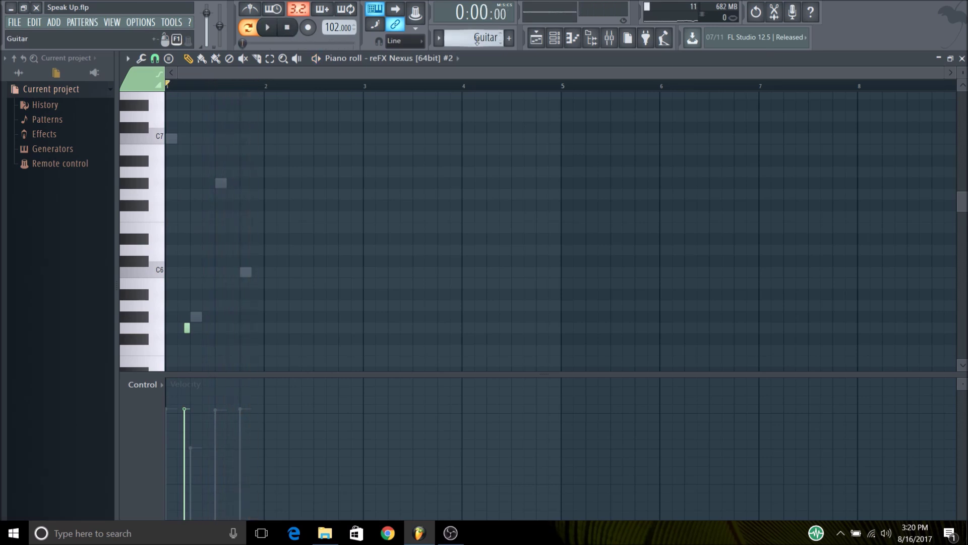
# Step: Switch to the Bass pattern and open the reFX Nexus [64bit] #3 channel in the piano roll
pyautogui.scroll(-4, 510, 159)
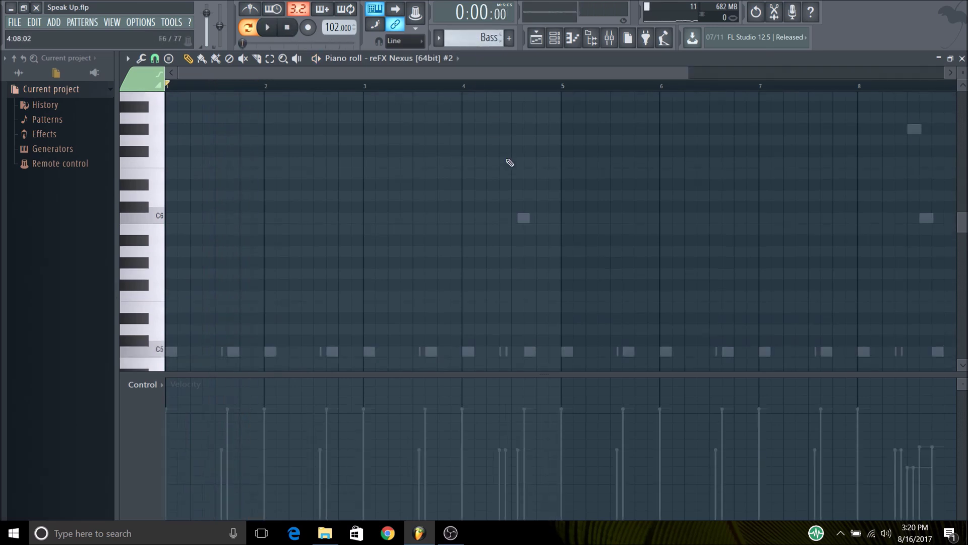
pyautogui.click(554, 38)
pyautogui.rightClick(258, 221)
pyautogui.click(318, 215)
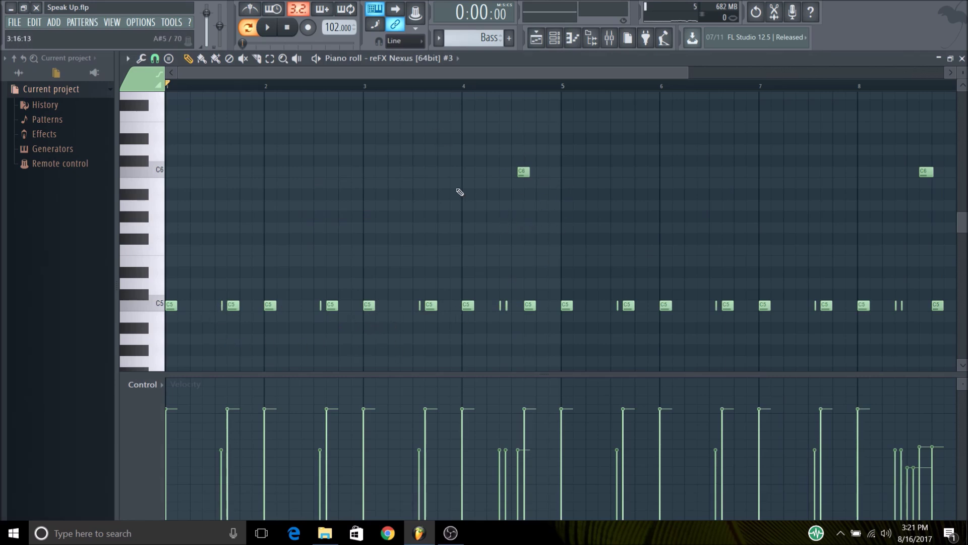
# Step: Examine the bass notes across the whole pattern and play the bass line
pyautogui.moveTo(437, 72); pyautogui.dragTo(594, 73)
pyautogui.scroll(3, 640, 192)
pyautogui.moveTo(472, 76); pyautogui.dragTo(283, 77)
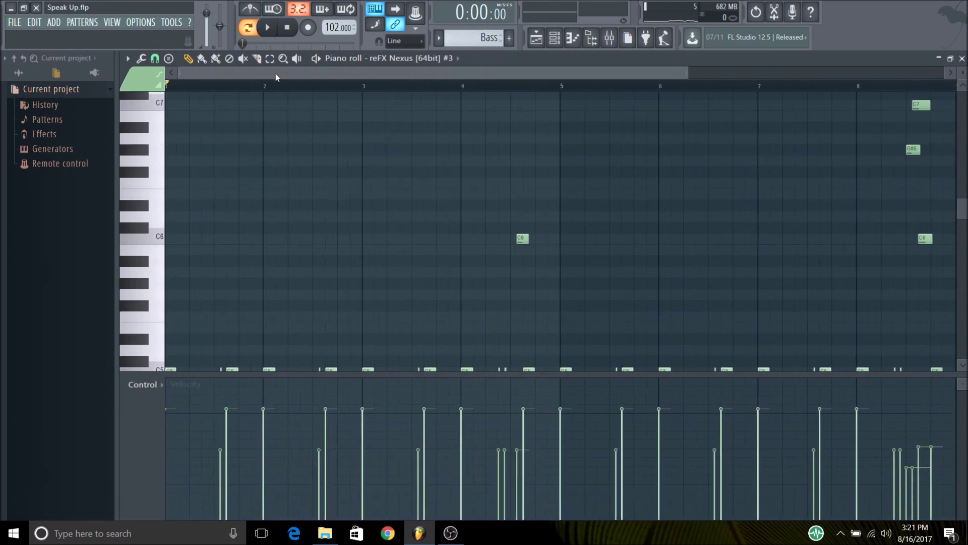
pyautogui.scroll(-3, 321, 180)
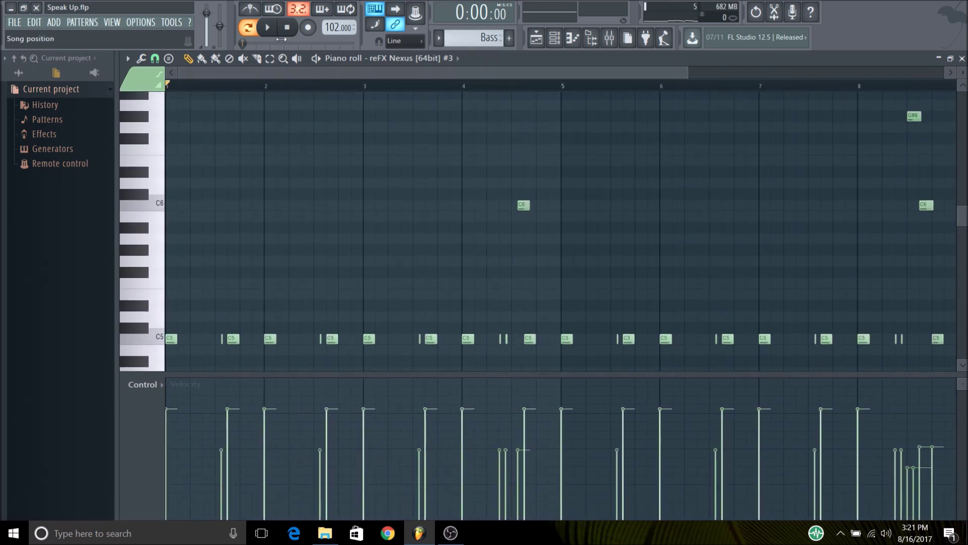
pyautogui.click(272, 36)
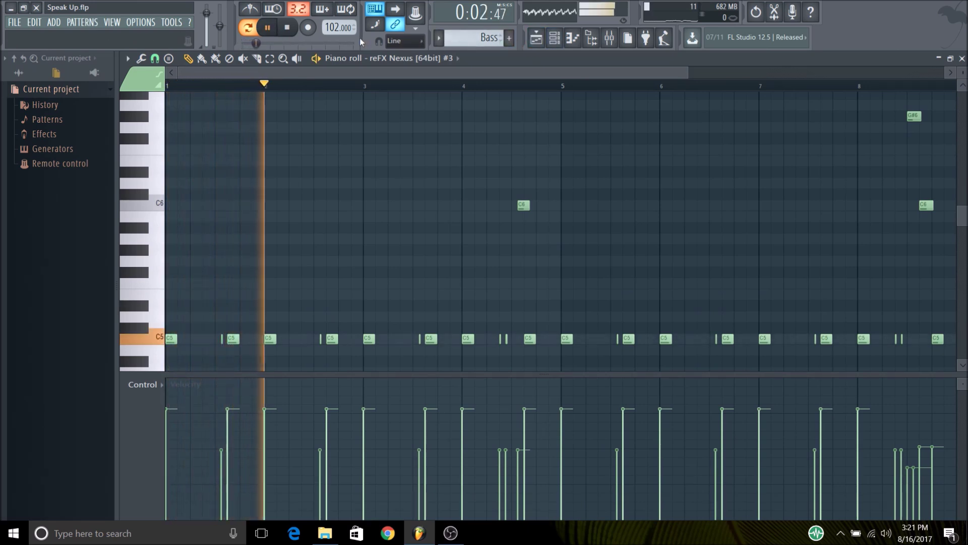
pyautogui.click(289, 28)
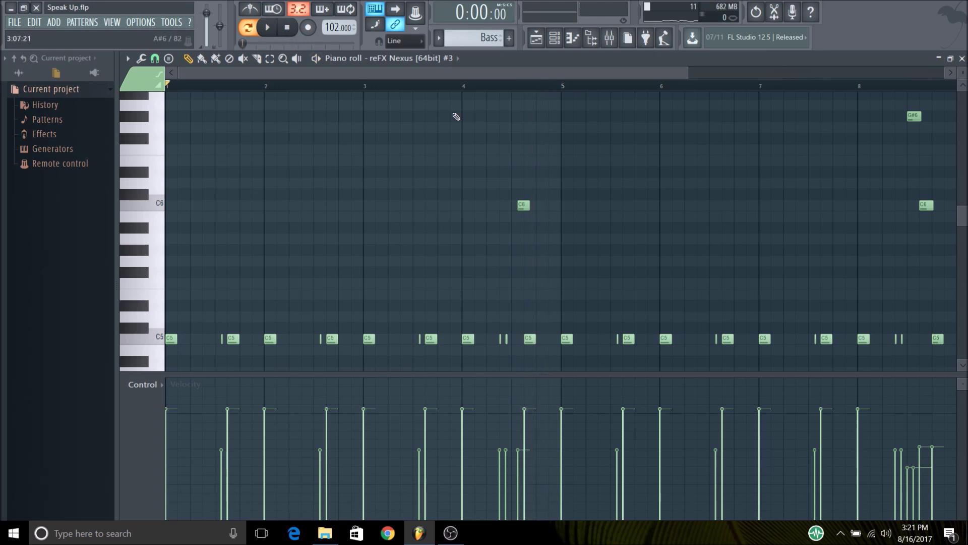
# Step: View the Fruity parametric EQ 2 curve on the Bass mixer track and enable the effect
pyautogui.click(611, 40)
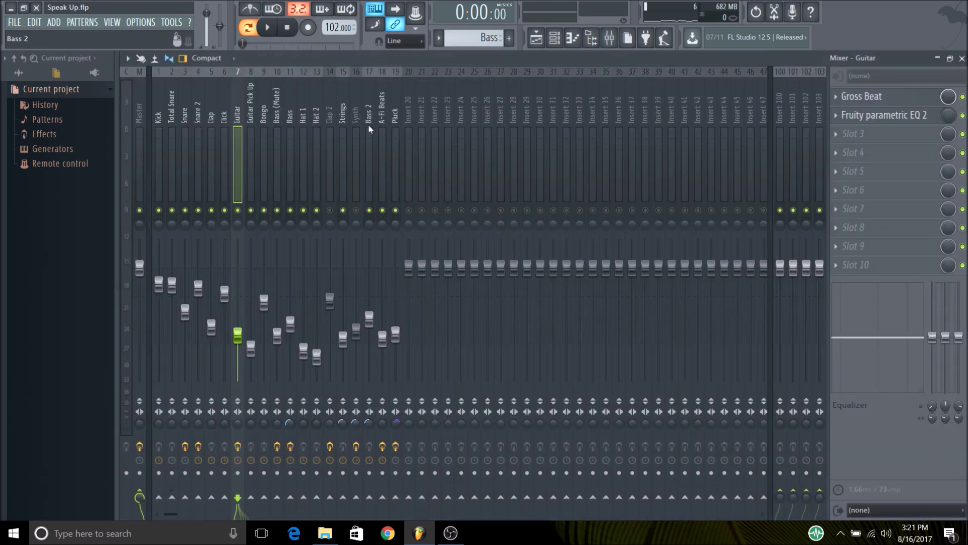
pyautogui.click(276, 115)
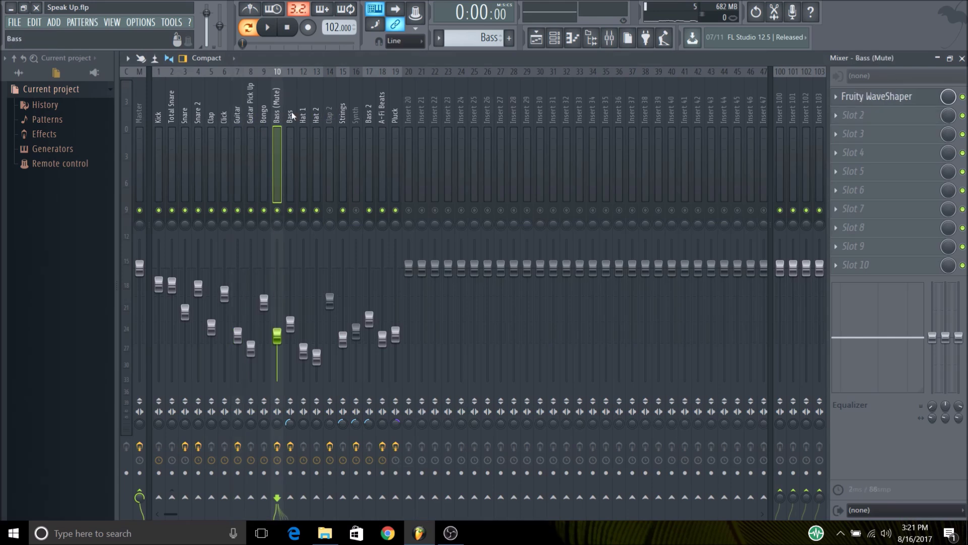
pyautogui.click(265, 117)
pyautogui.click(289, 116)
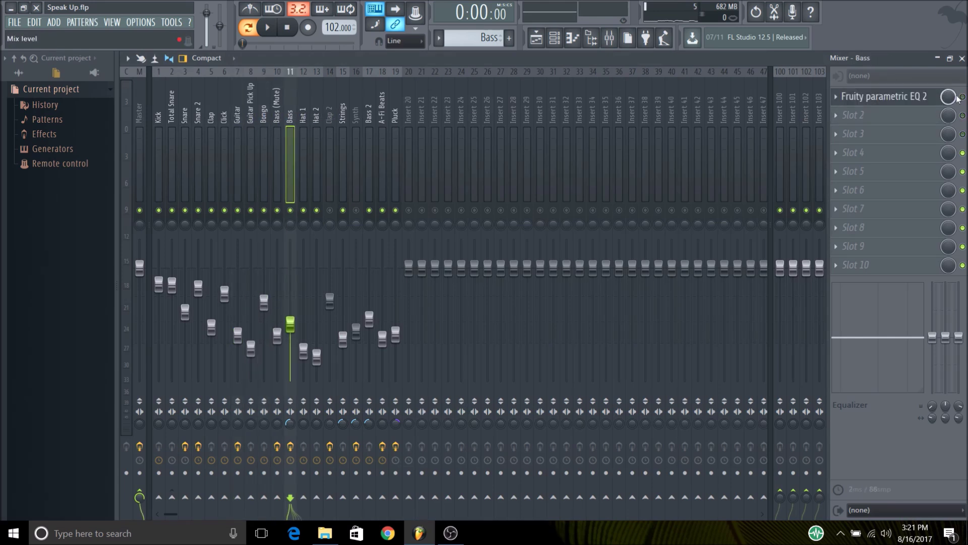
pyautogui.click(918, 96)
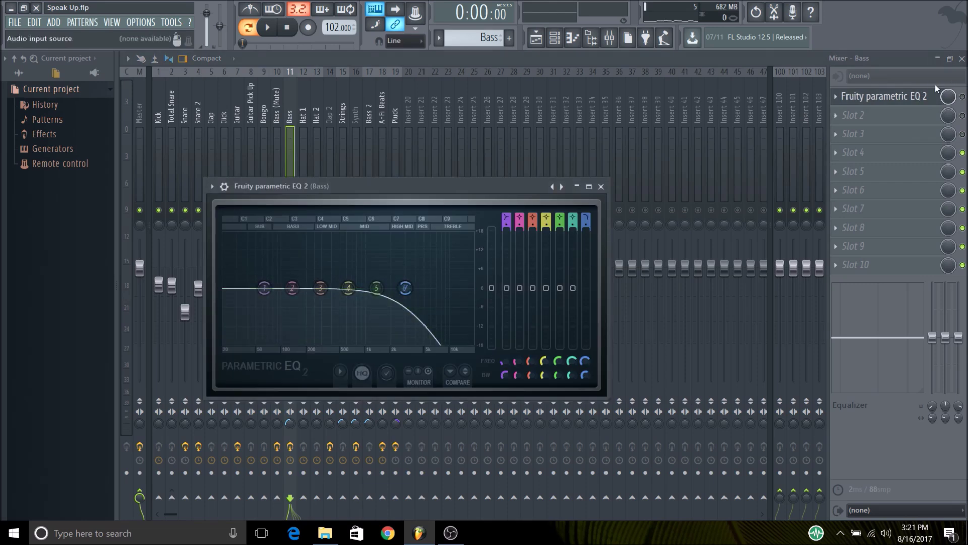
pyautogui.click(918, 96)
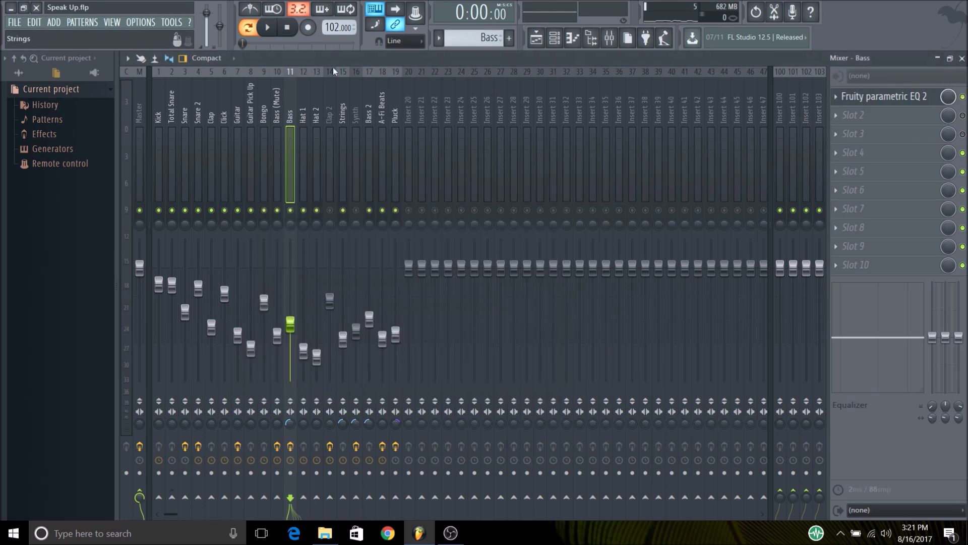
# Step: Play the Bass pattern with the channel rack shown over the playlist
pyautogui.click(537, 38)
pyautogui.click(269, 28)
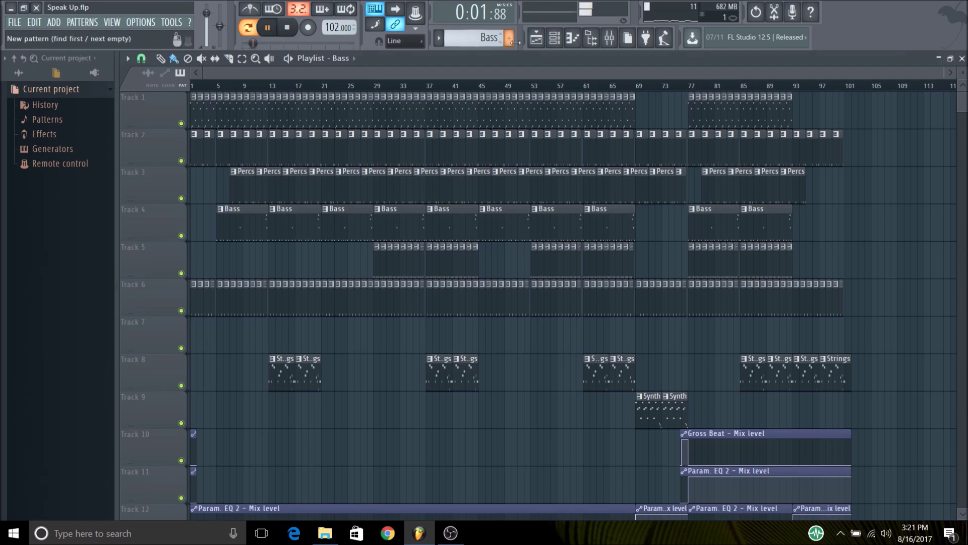
pyautogui.click(555, 37)
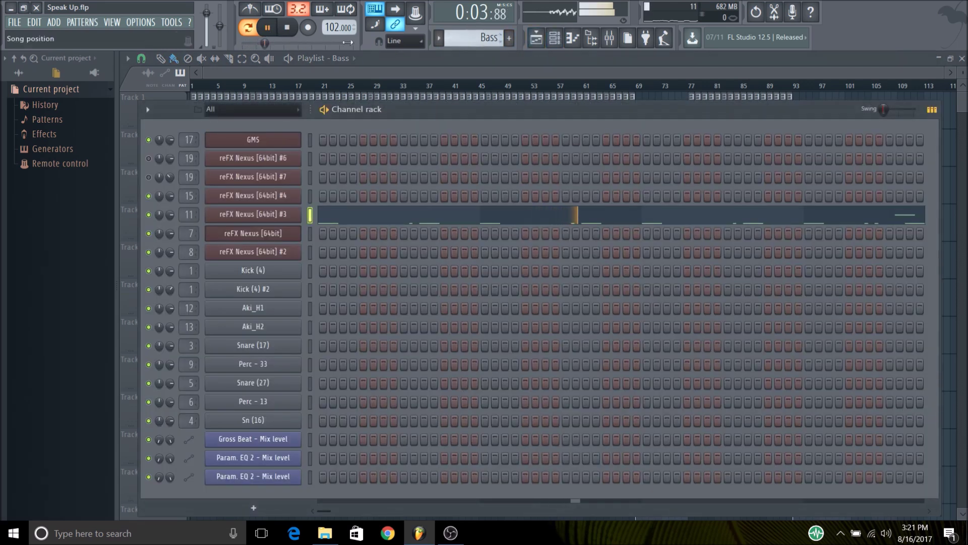
pyautogui.click(290, 28)
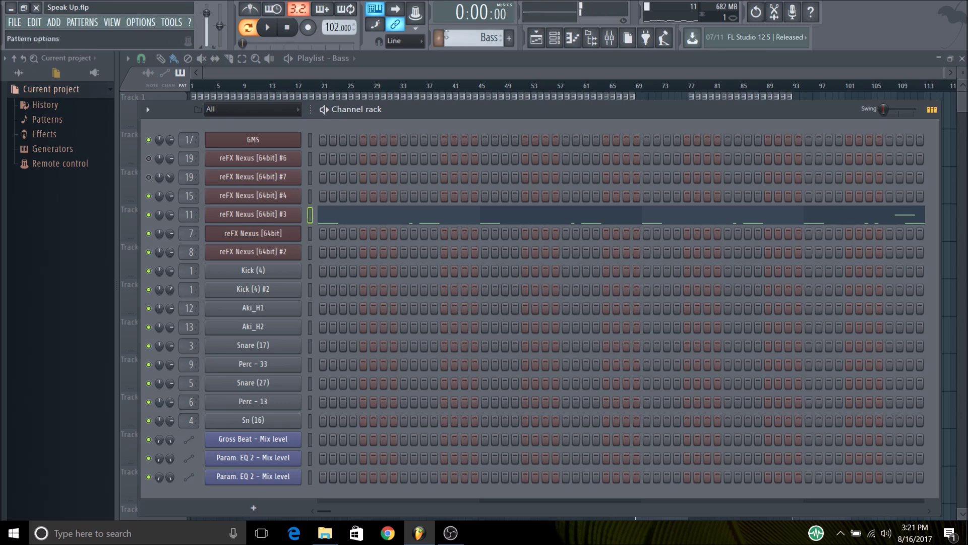
# Step: Switch to the Snares pattern and play its steps
pyautogui.scroll(-1, 446, 35)
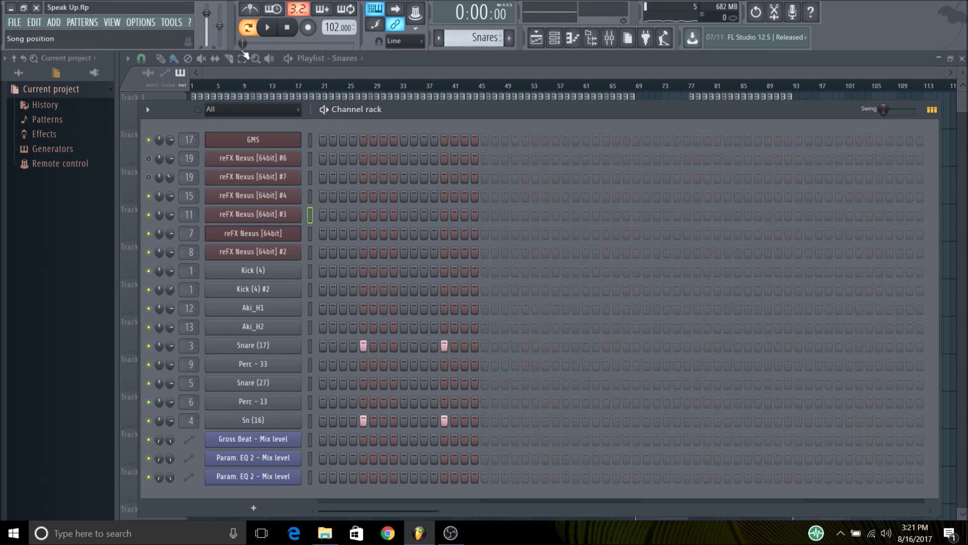
pyautogui.click(269, 29)
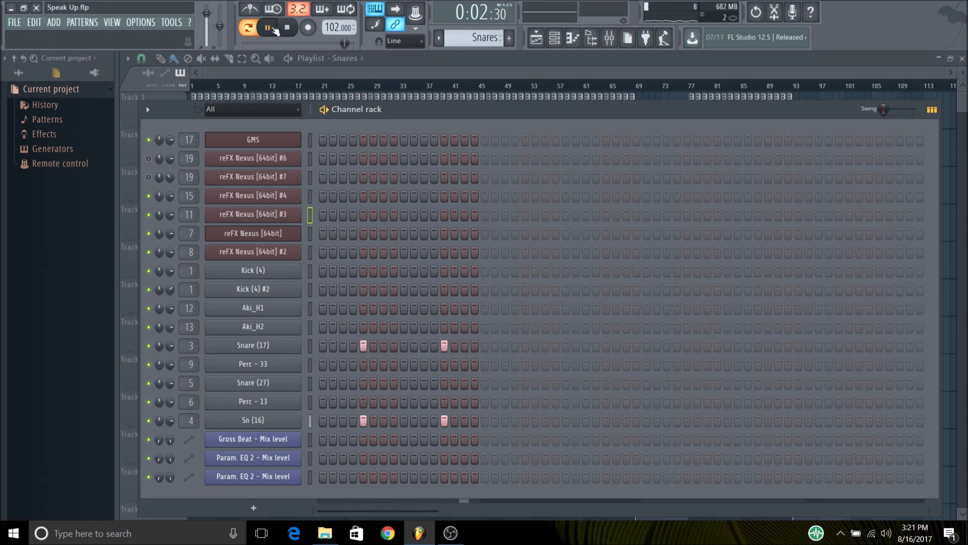
pyautogui.click(286, 29)
# Step: Play the Hats pattern and the Percs pattern one after the other in the channel rack
pyautogui.scroll(-1, 477, 37)
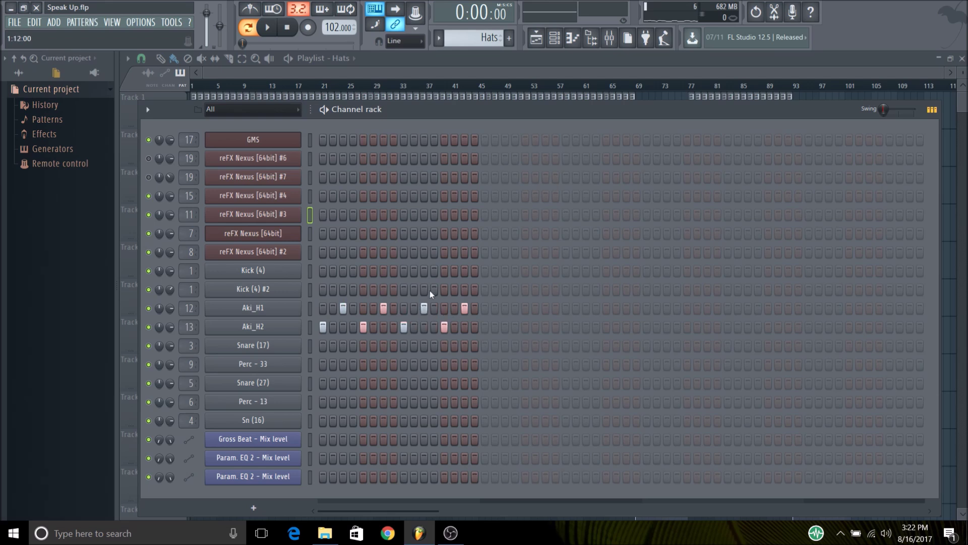
pyautogui.click(267, 27)
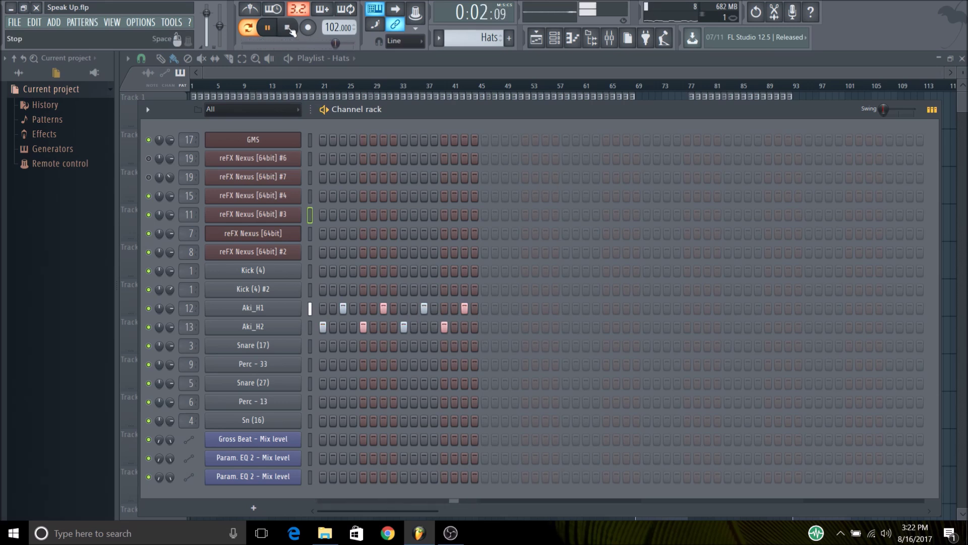
pyautogui.click(289, 29)
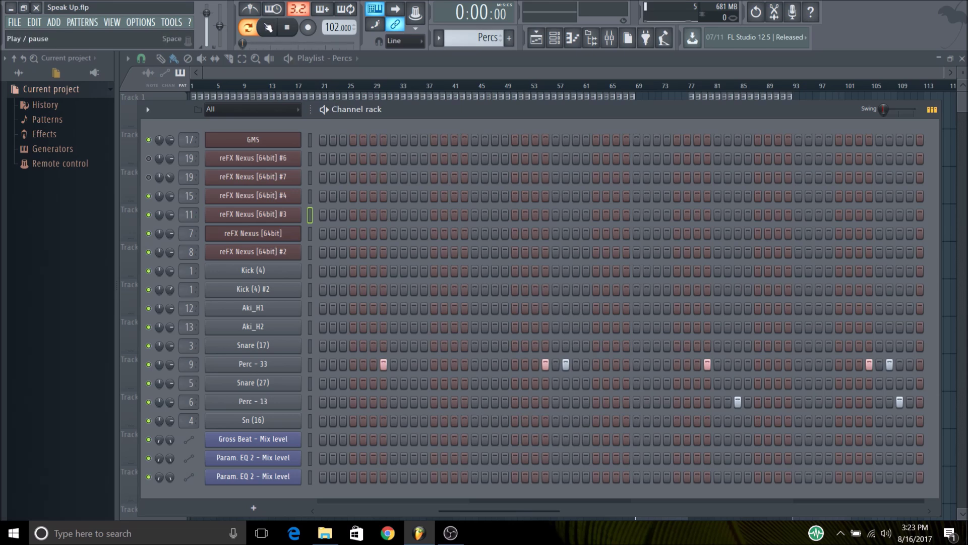
pyautogui.click(268, 27)
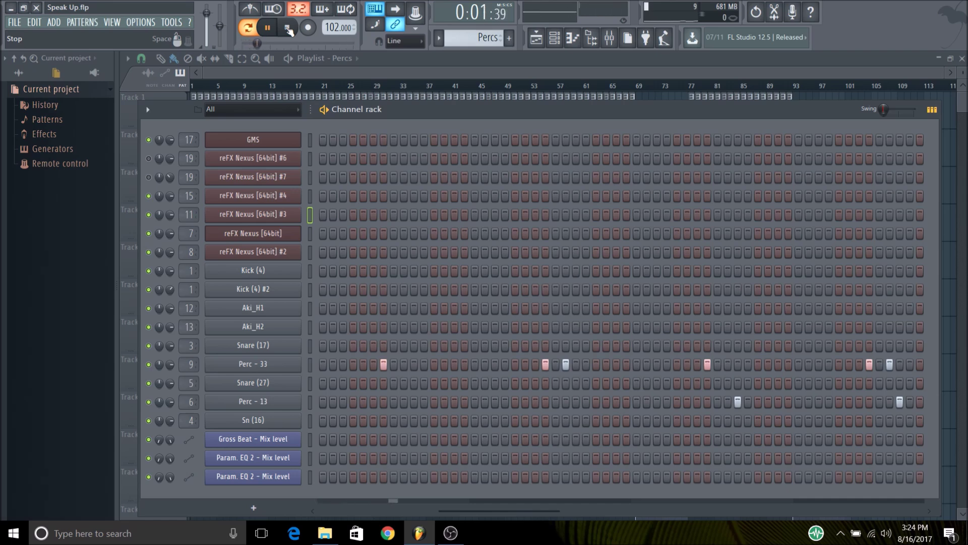
pyautogui.click(288, 28)
# Step: Switch the current pattern to Strings
pyautogui.scroll(-1, 479, 37)
pyautogui.scroll(1, 479, 37)
pyautogui.scroll(-1, 479, 37)
pyautogui.scroll(1, 479, 37)
pyautogui.scroll(-2, 479, 37)
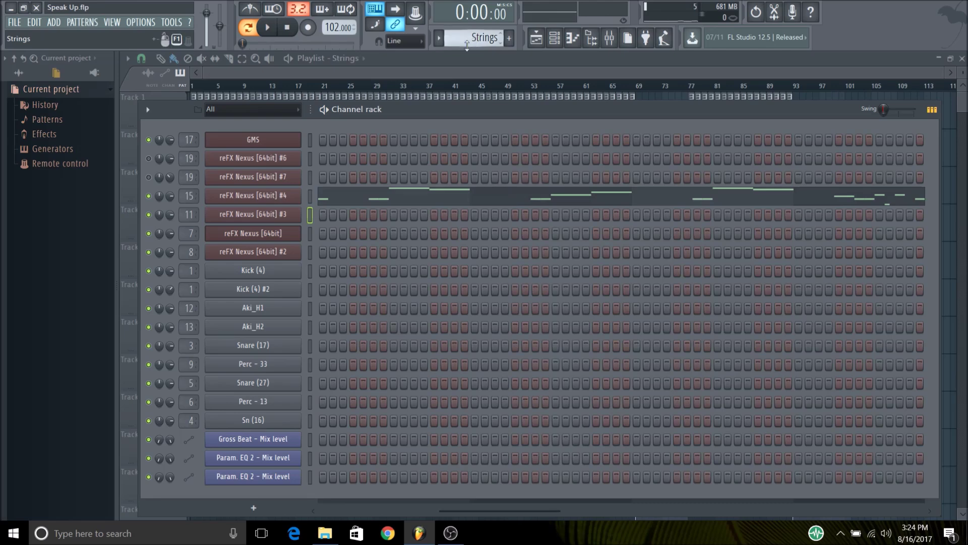
# Step: Open the reFX Nexus [64bit] #4 channel in the piano roll and play the strings melody
pyautogui.rightClick(282, 200)
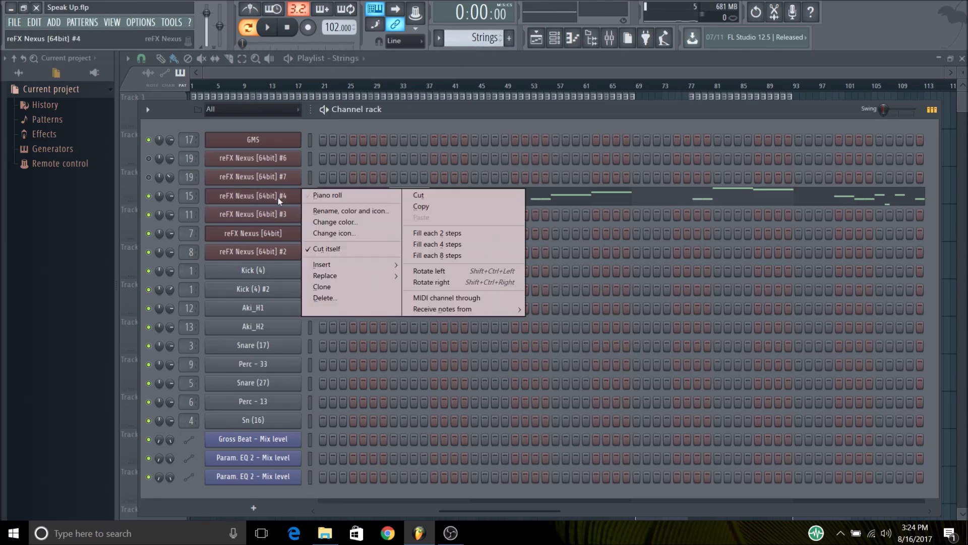
pyautogui.click(332, 196)
pyautogui.scroll(1, 272, 262)
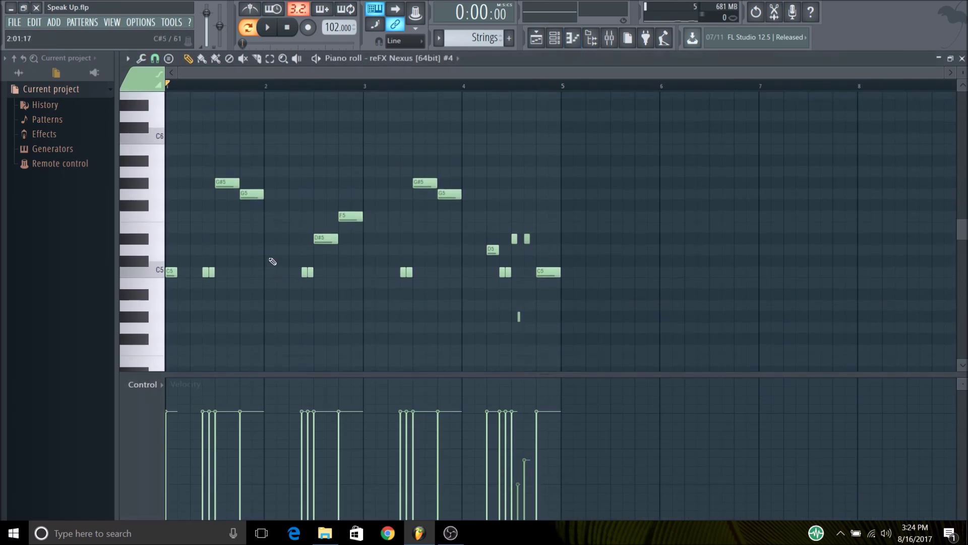
pyautogui.click(275, 31)
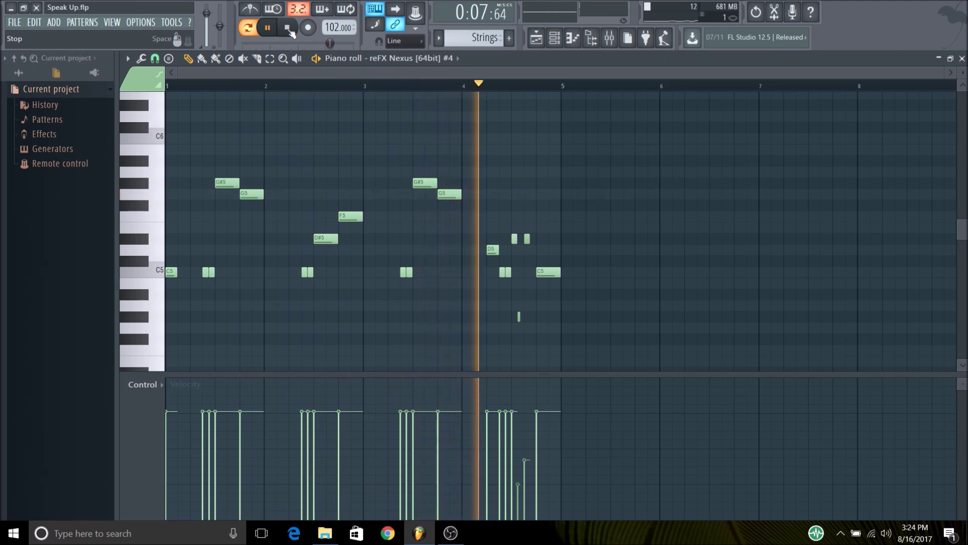
pyautogui.click(290, 32)
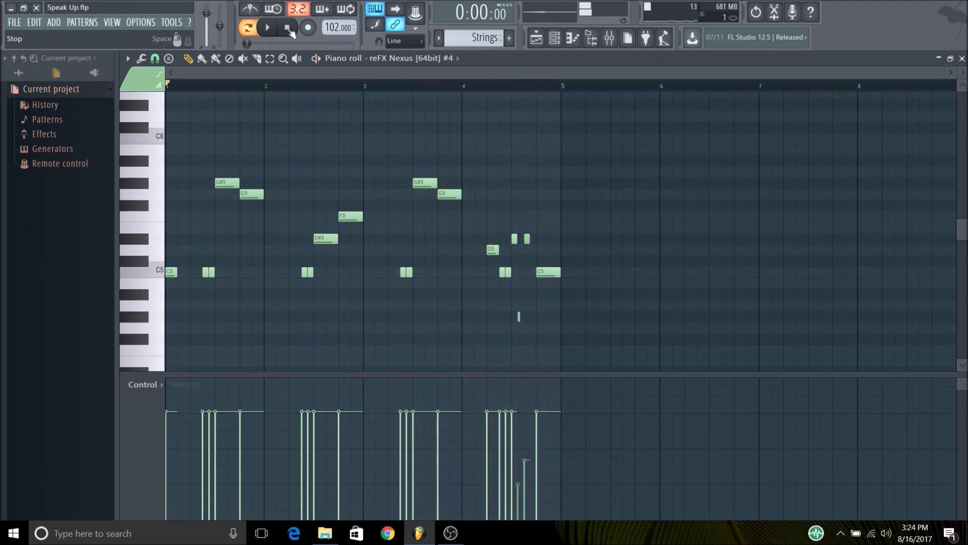
# Step: Switch to the Synth pattern and play its GMS melody in the piano roll
pyautogui.press('KP_Add')
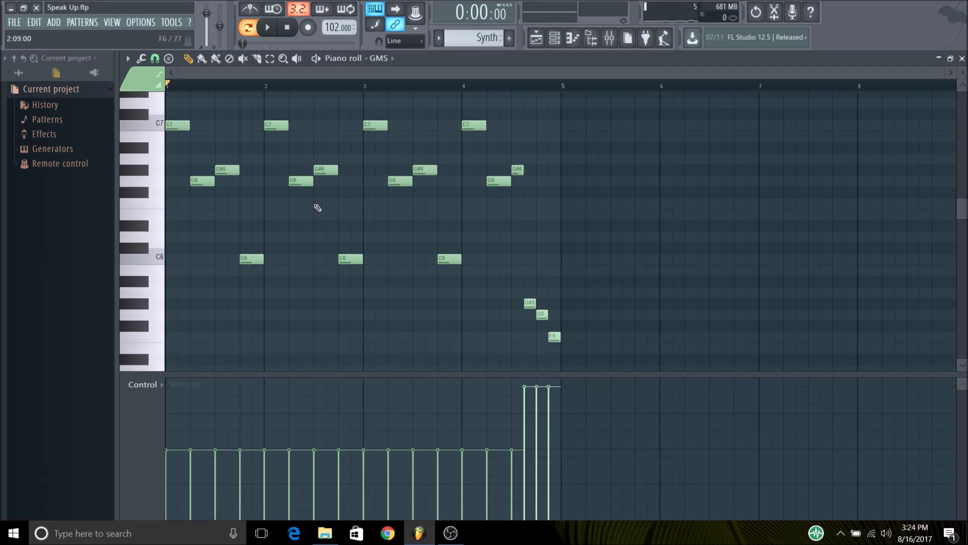
pyautogui.scroll(-1, 318, 208)
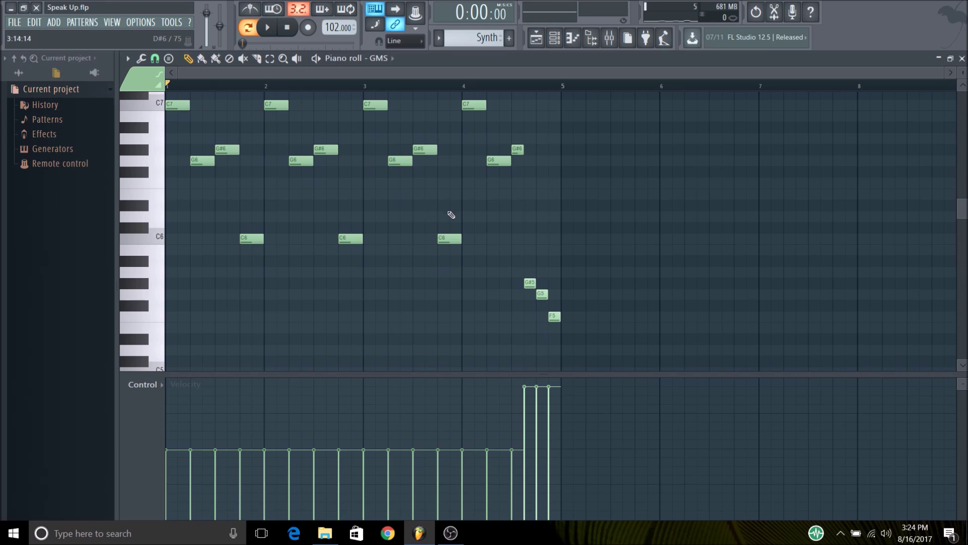
pyautogui.scroll(-1, 487, 242)
pyautogui.scroll(1, 466, 248)
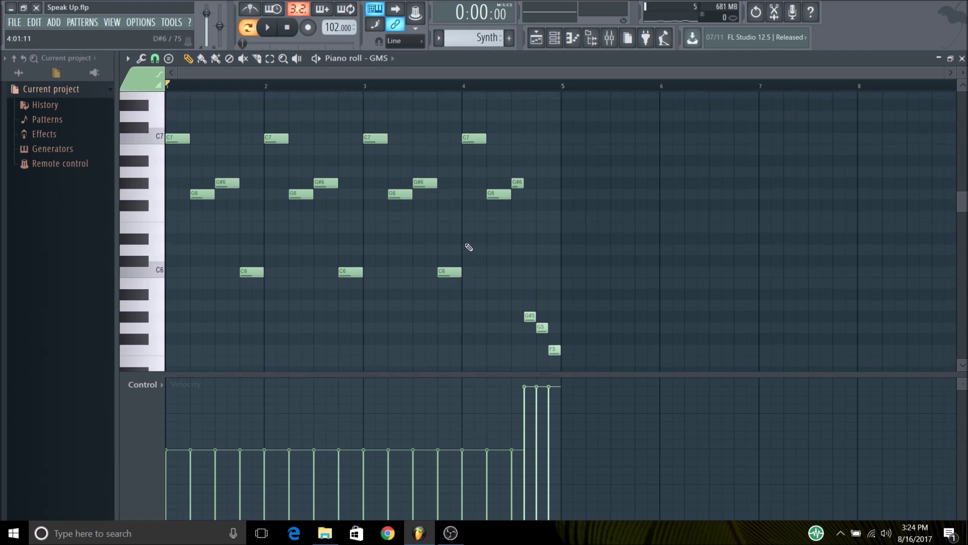
pyautogui.click(273, 34)
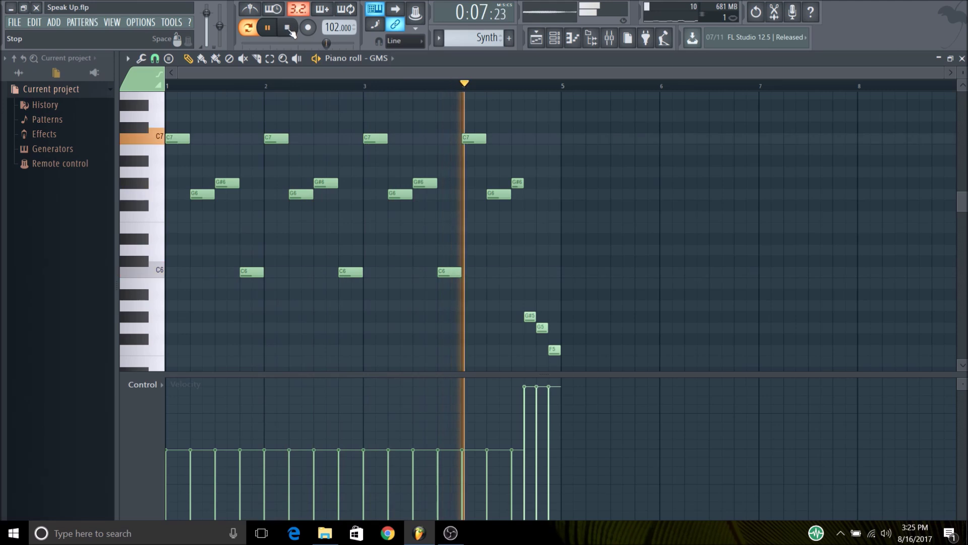
pyautogui.click(289, 30)
# Step: Show the playlist around the Gross Beat automation clip and play the song from bar 75 into the bar 77 section
pyautogui.click(555, 39)
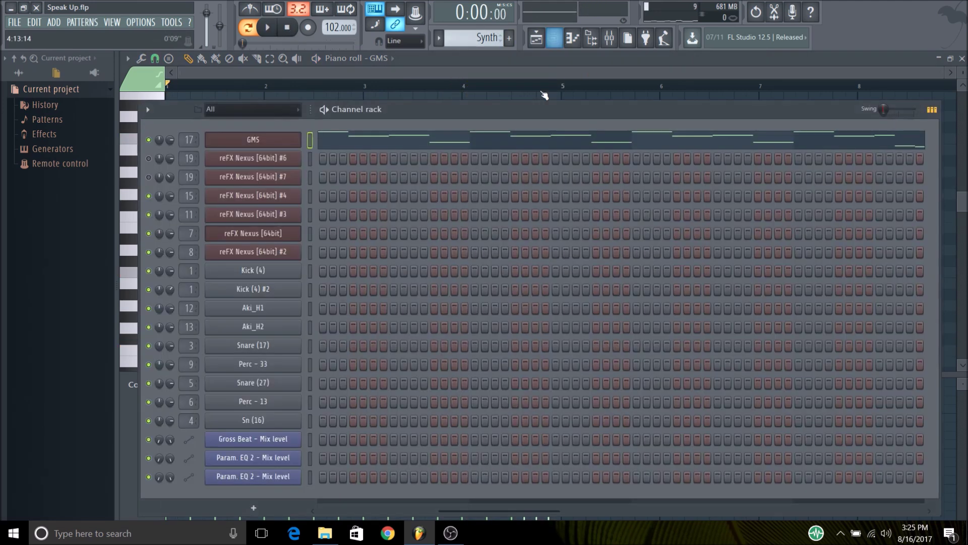
pyautogui.click(538, 40)
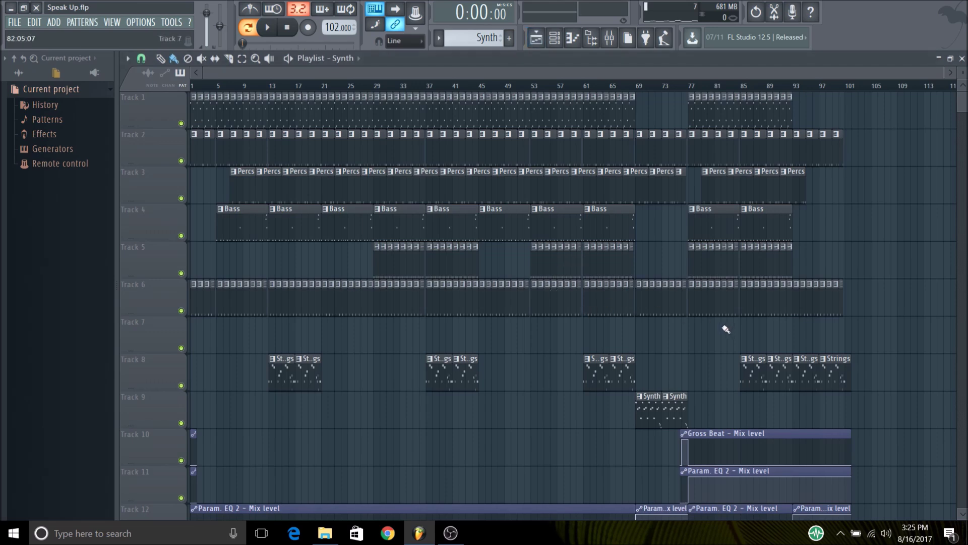
pyautogui.scroll(6, 721, 350)
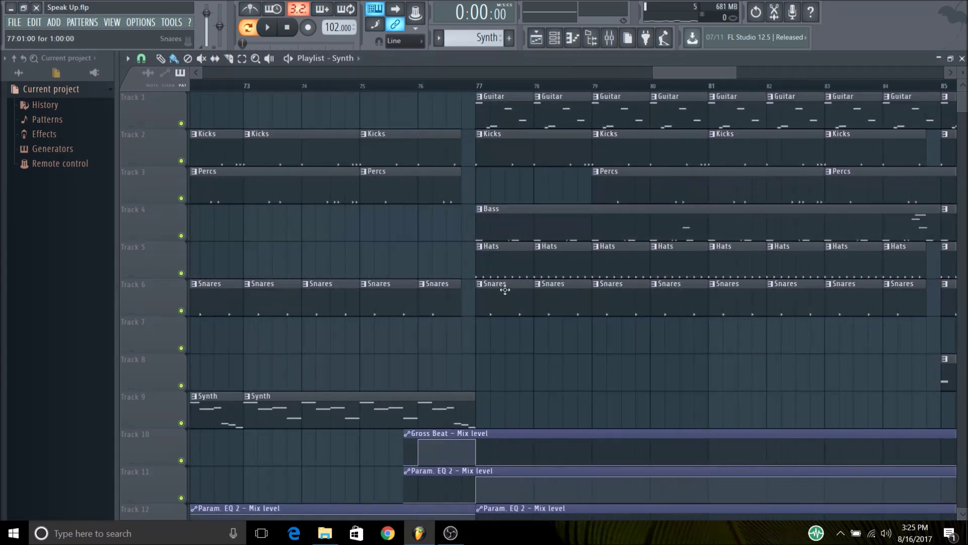
pyautogui.scroll(-3, 491, 246)
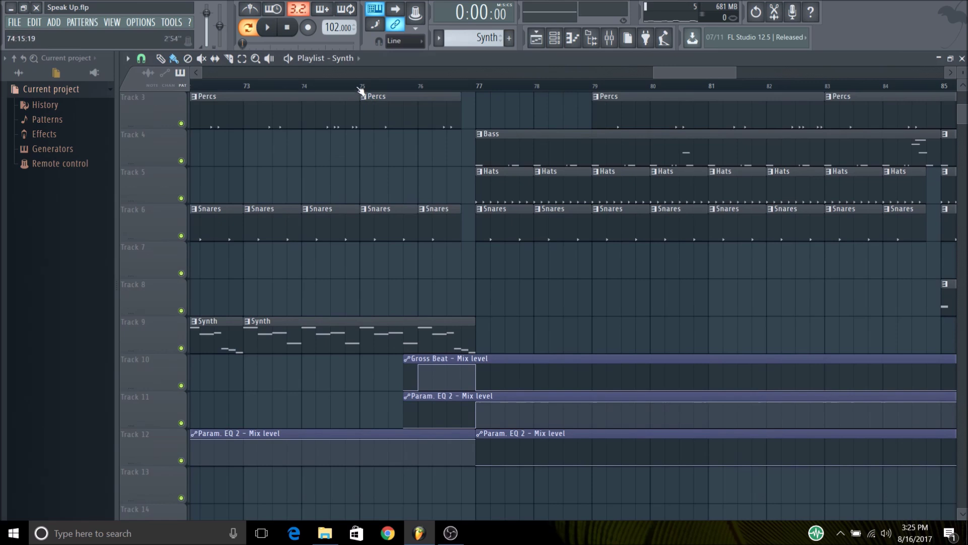
pyautogui.click(360, 88)
pyautogui.click(270, 29)
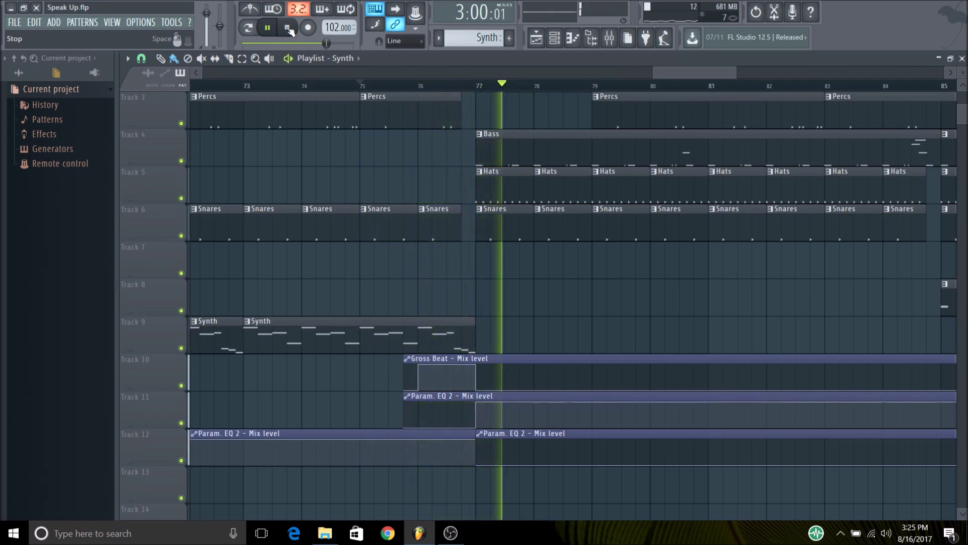
pyautogui.click(288, 28)
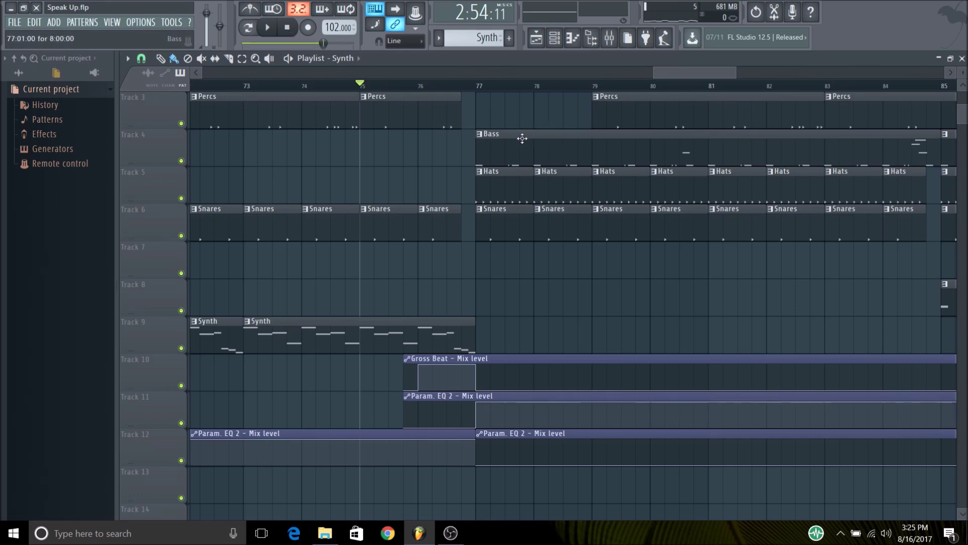
# Step: Inspect the Gross Beat effect on the mixer's Master track, then close its window
pyautogui.click(609, 37)
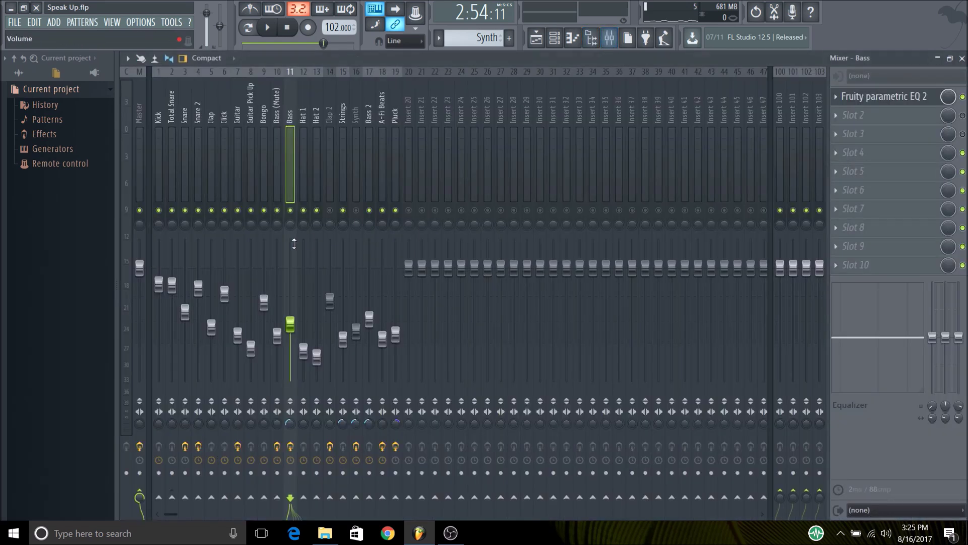
pyautogui.click(145, 135)
pyautogui.click(932, 159)
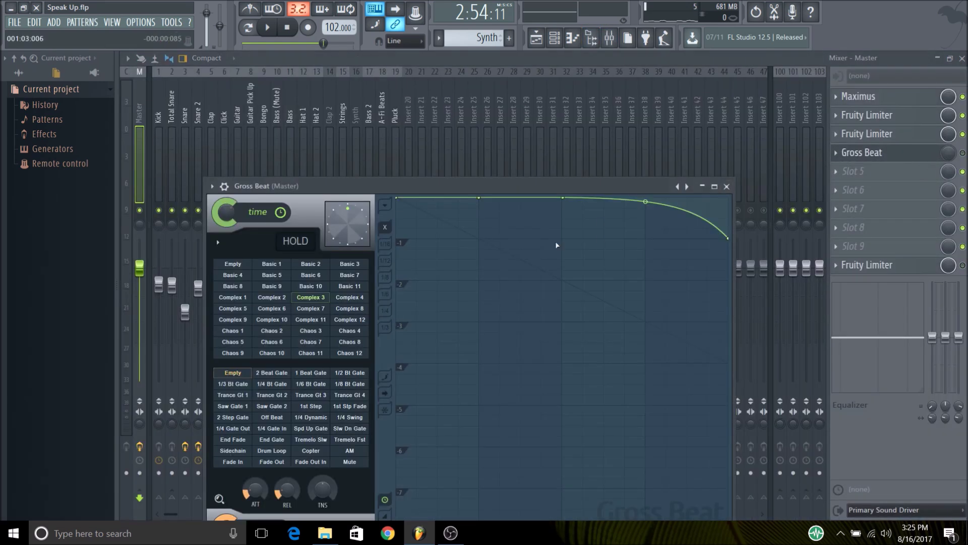
pyautogui.click(727, 186)
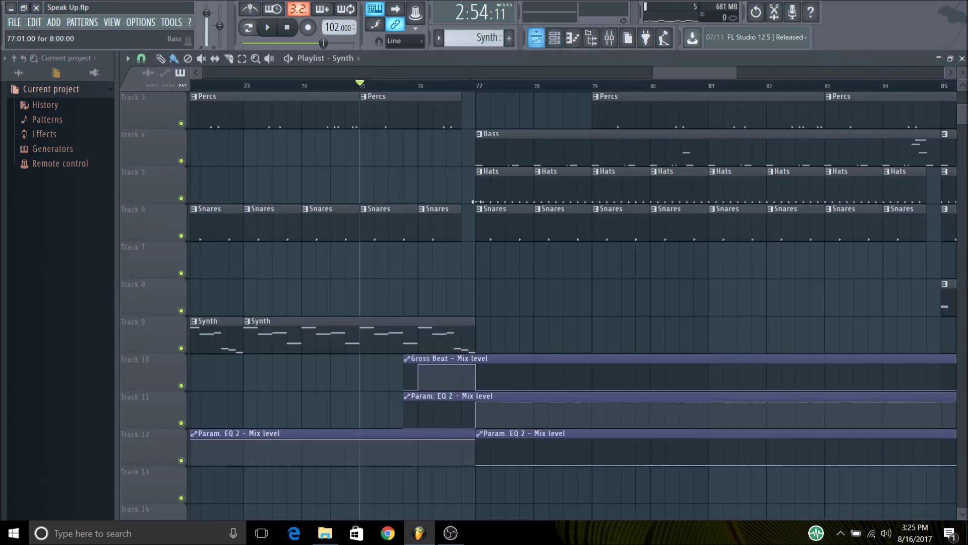
# Step: Return to the playlist and replay the transition from bar 75 through the Gross Beat automation
pyautogui.click(537, 37)
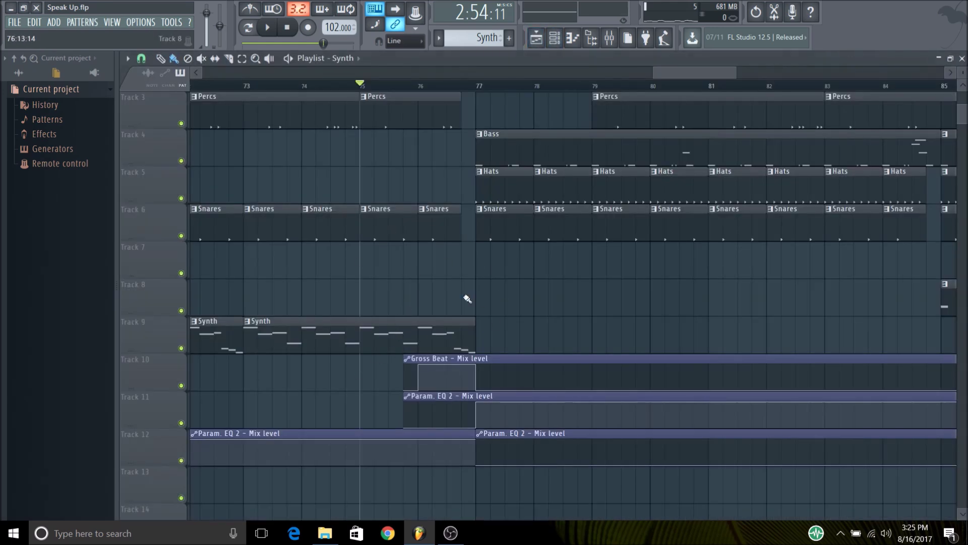
pyautogui.click(269, 29)
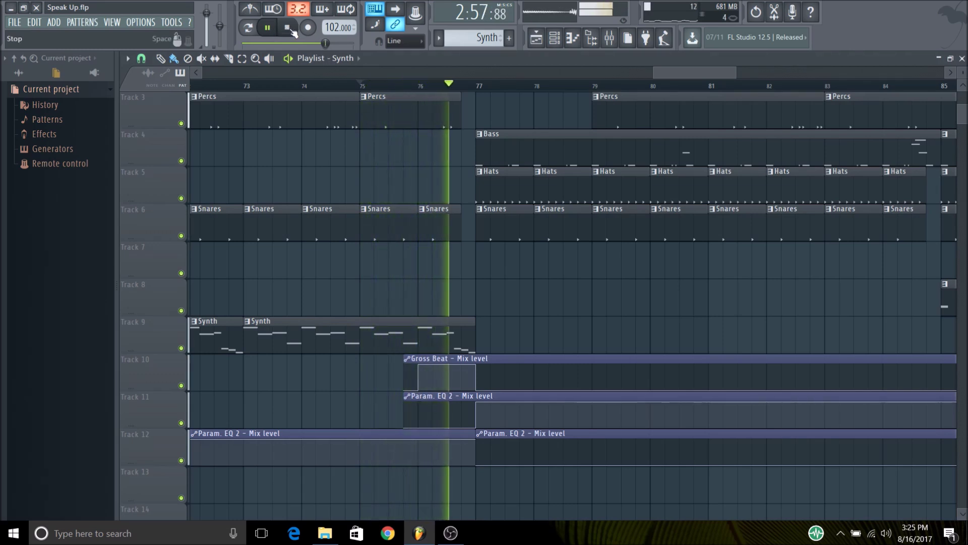
pyautogui.click(291, 30)
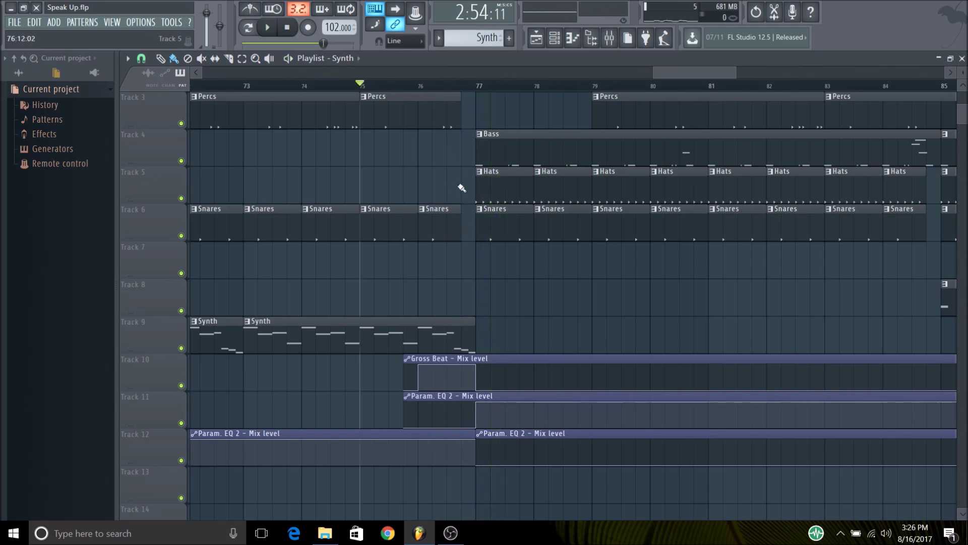